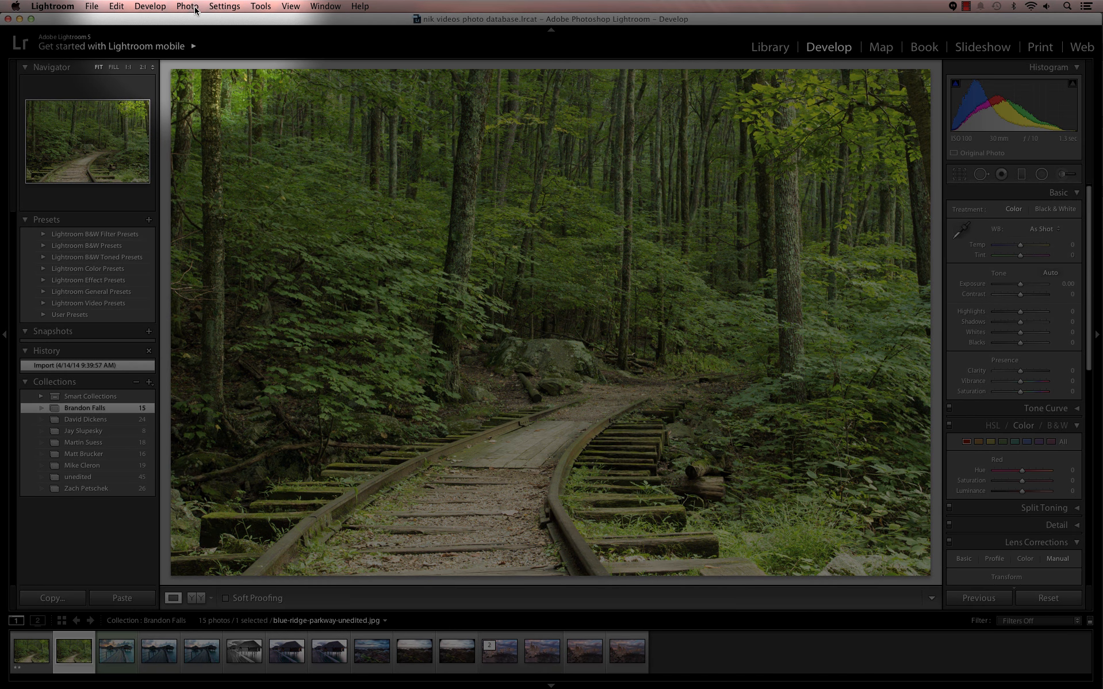
- View the external editors available for the railway photo in Lightroom, including Analog Efex Pro 2, and switch to Aperture
{"action": "left_click", "coordinate": [196, 10]}
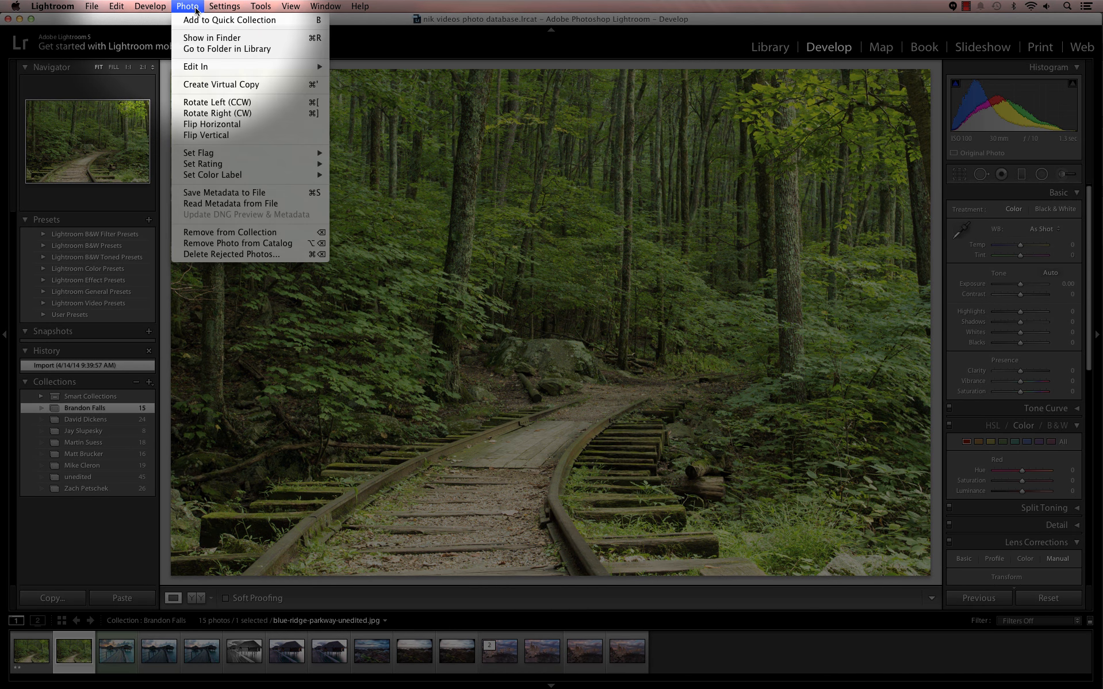
{"action": "mouse_move", "coordinate": [318, 71]}
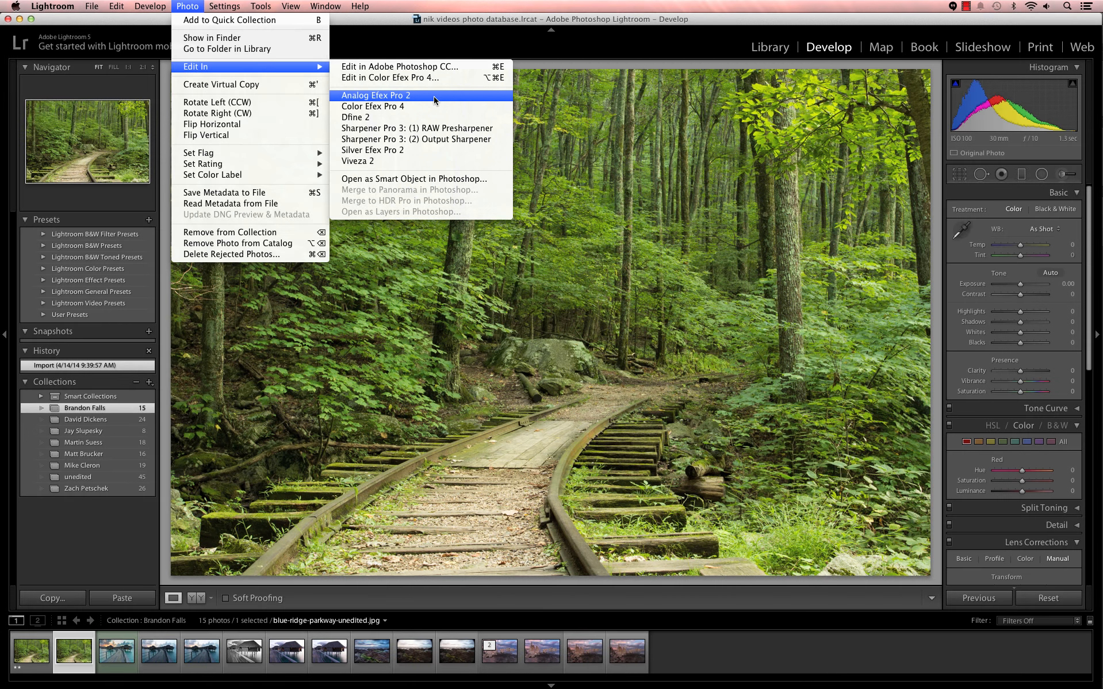
{"action": "left_click", "coordinate": [448, 55]}
{"action": "mouse_move", "coordinate": [3, 305]}
{"action": "left_click", "coordinate": [7, 387]}
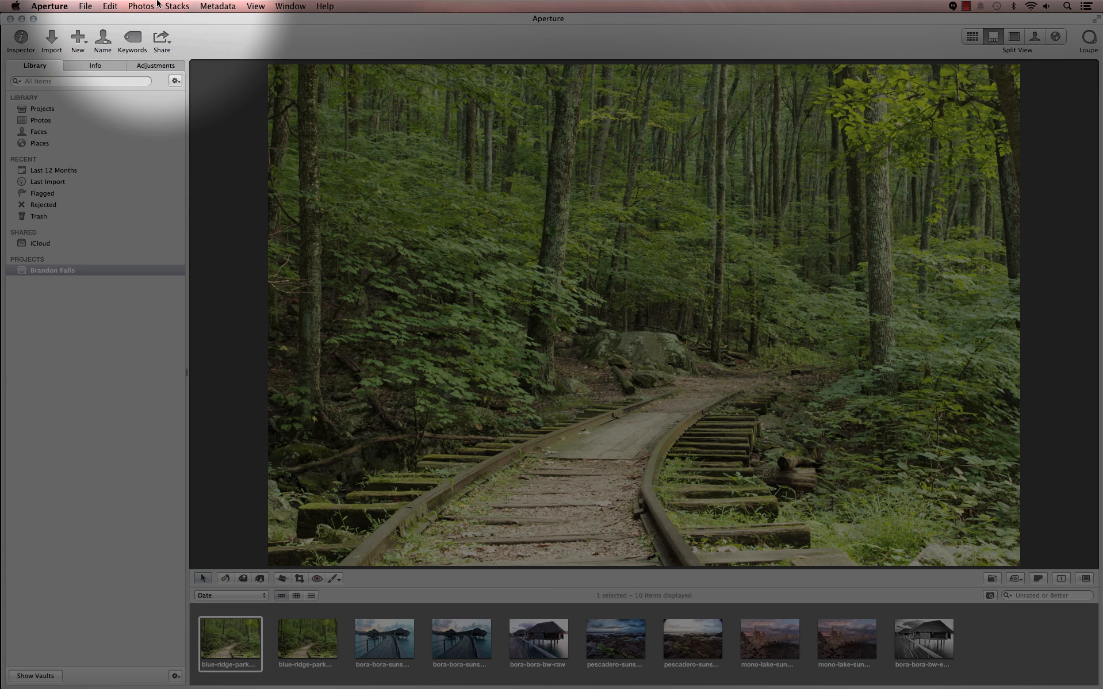
- Check the Edit with Plug-in command for the selected photo in Aperture, and switch to Photoshop
{"action": "left_click", "coordinate": [141, 6]}
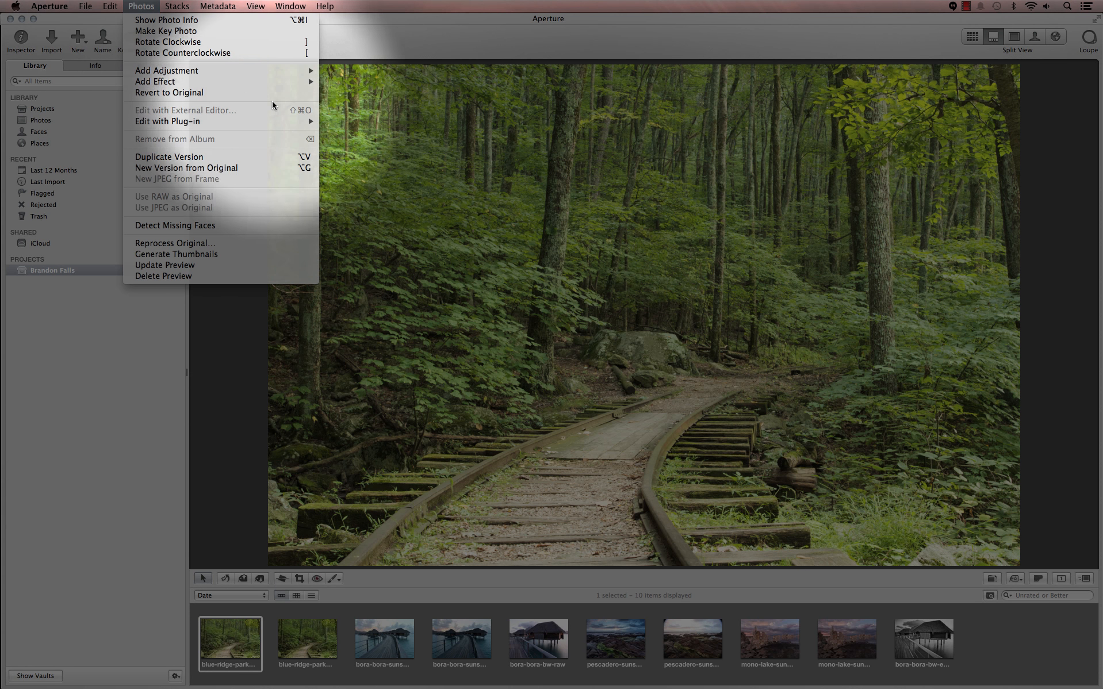
{"action": "mouse_move", "coordinate": [242, 122]}
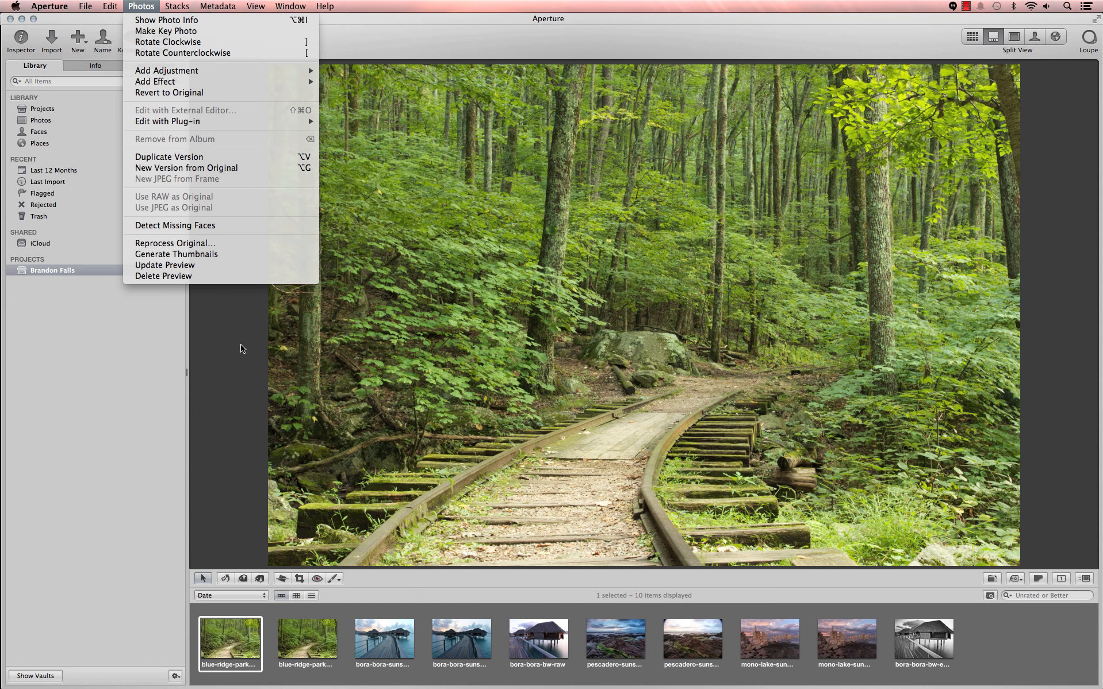
{"action": "left_click", "coordinate": [200, 395]}
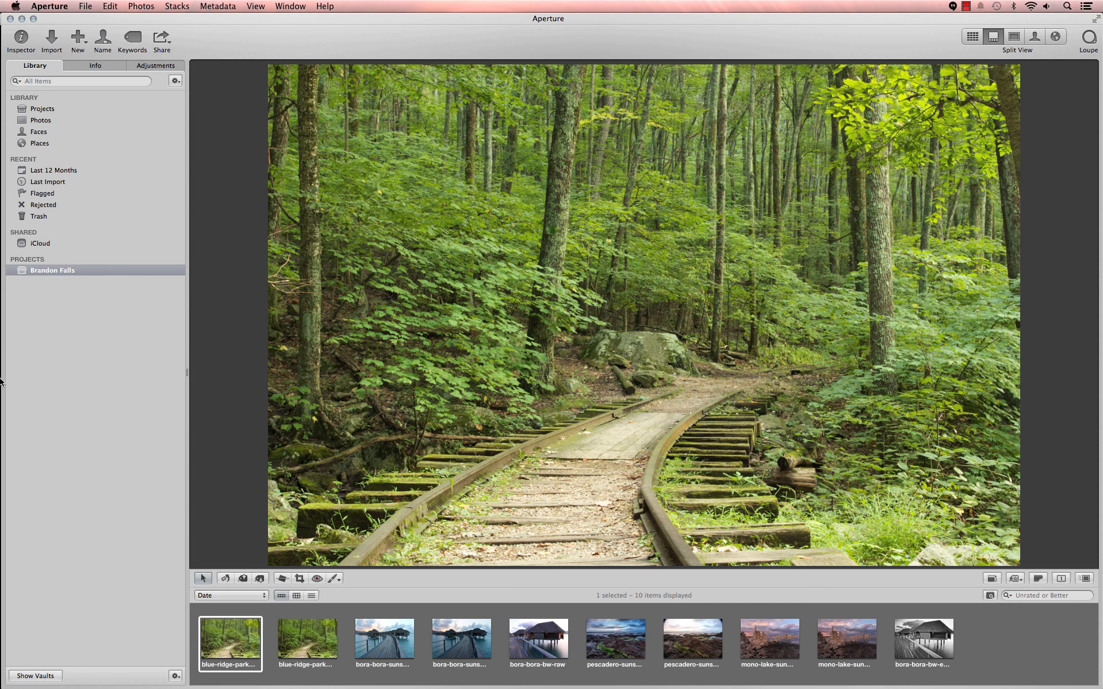
{"action": "left_click", "coordinate": [20, 308]}
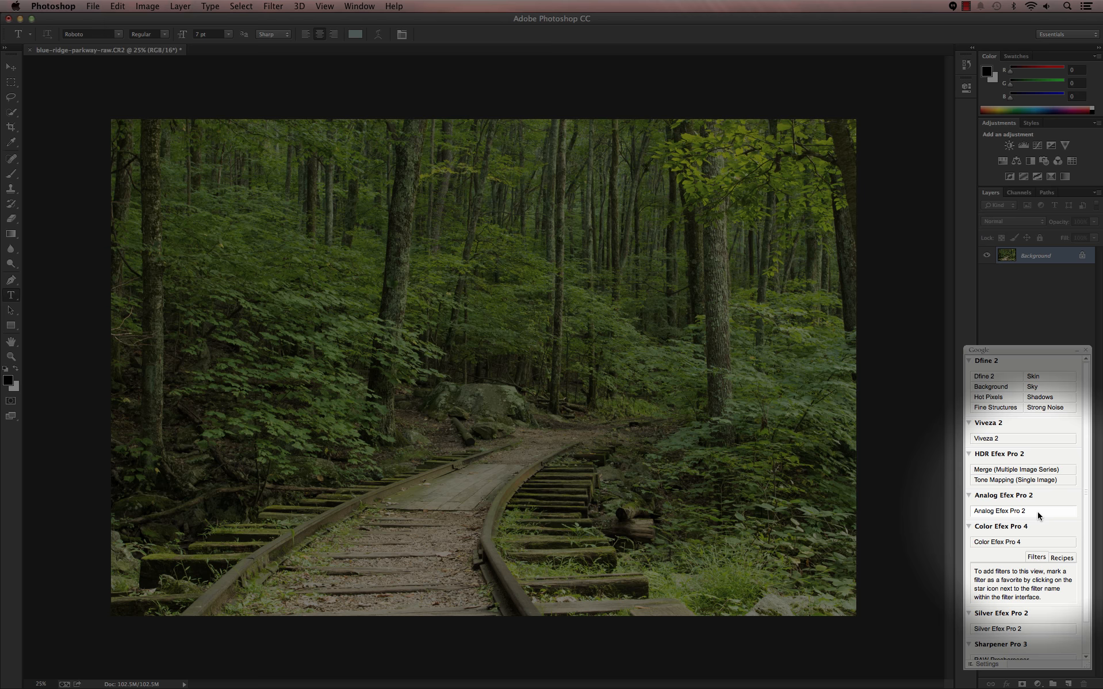
- Launch the Nik Collection filter Analog Efex Pro 2 on the blue-ridge-parkway-raw photo
{"action": "left_click", "coordinate": [280, 7]}
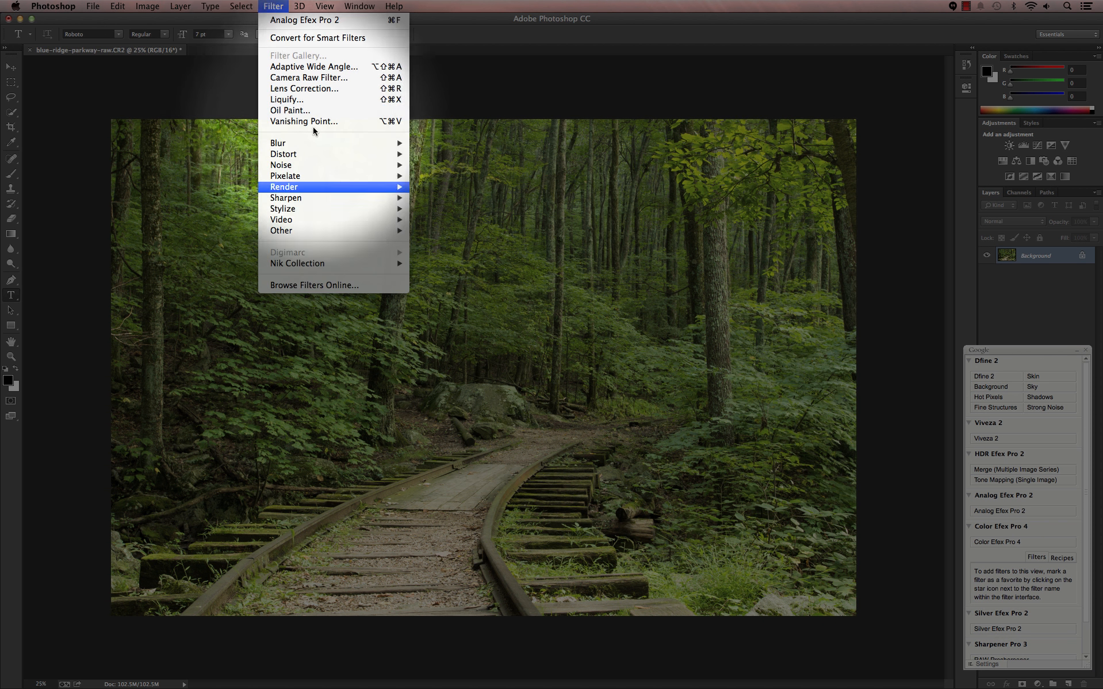
{"action": "mouse_move", "coordinate": [358, 263]}
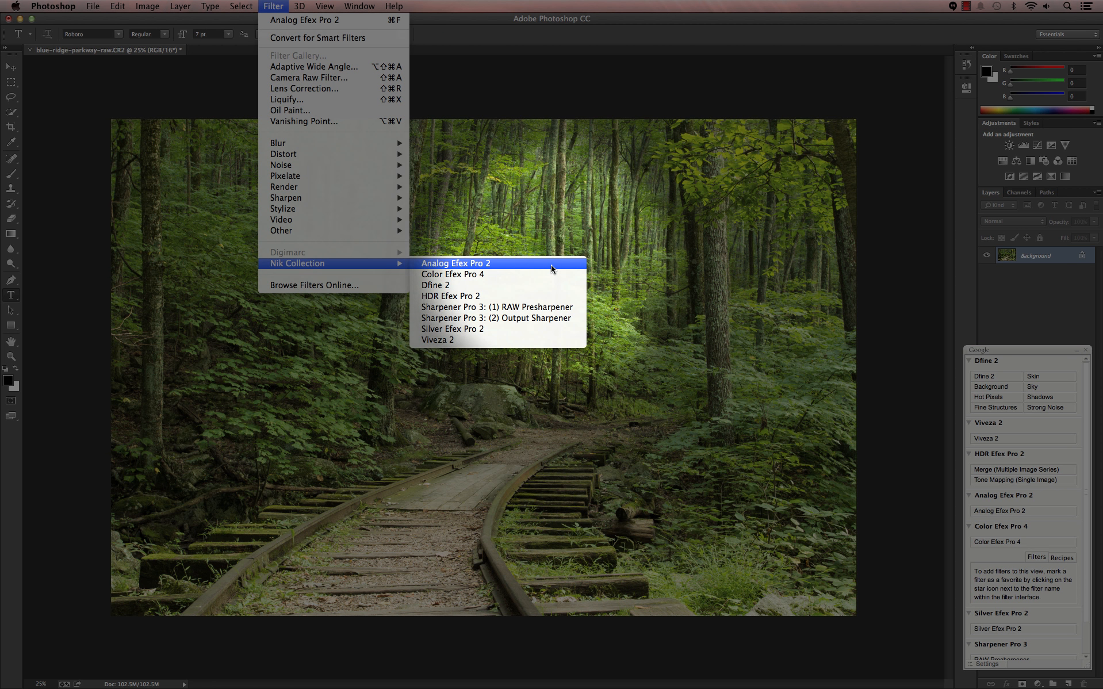
{"action": "left_click", "coordinate": [551, 264]}
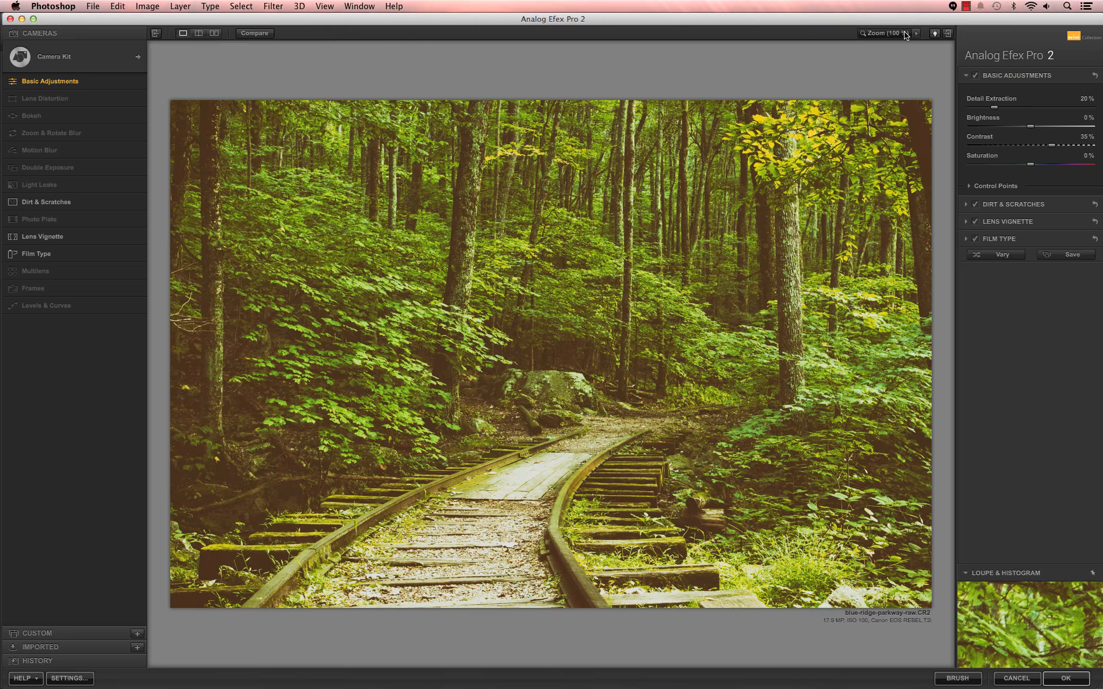
- Cycle the preview's background color through its options and back to gray
{"action": "left_click", "coordinate": [936, 34]}
{"action": "left_click", "coordinate": [936, 34]}
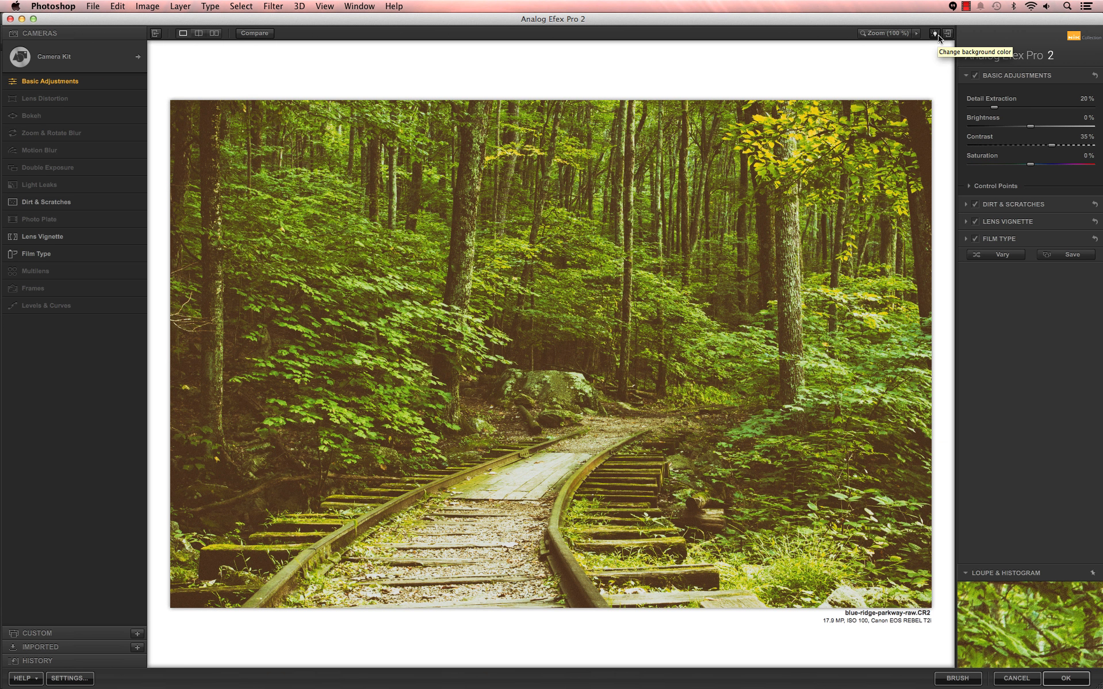
{"action": "left_click", "coordinate": [936, 34]}
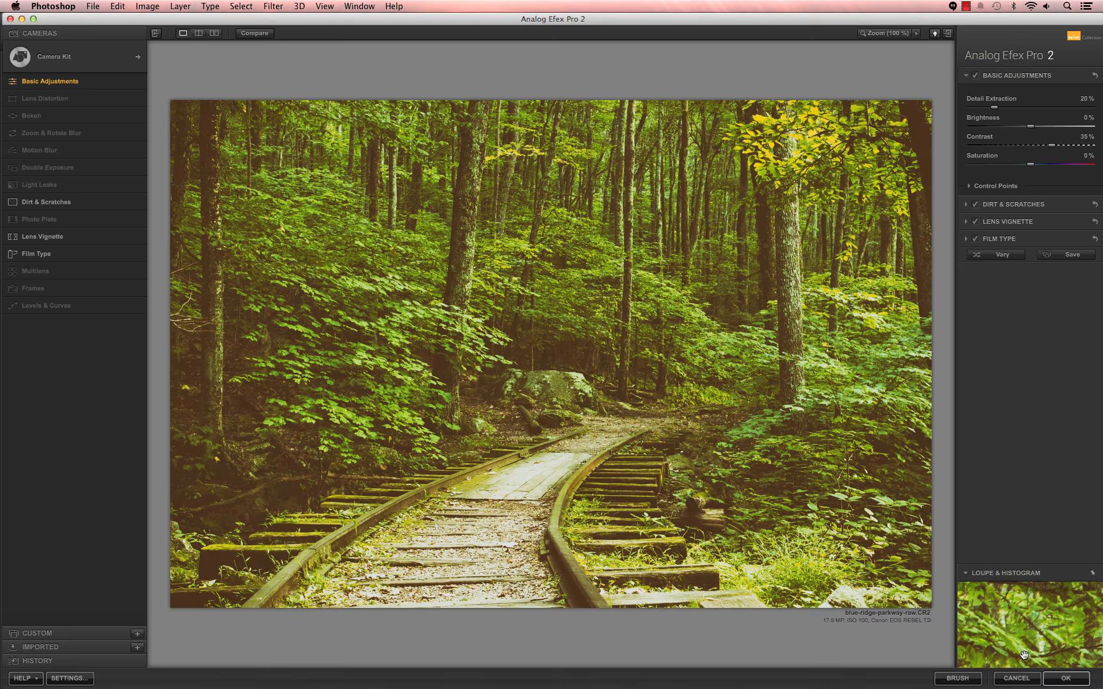
- Display the histogram in place of the loupe and collapse the Loupe & Histogram section
{"action": "mouse_move", "coordinate": [1025, 628]}
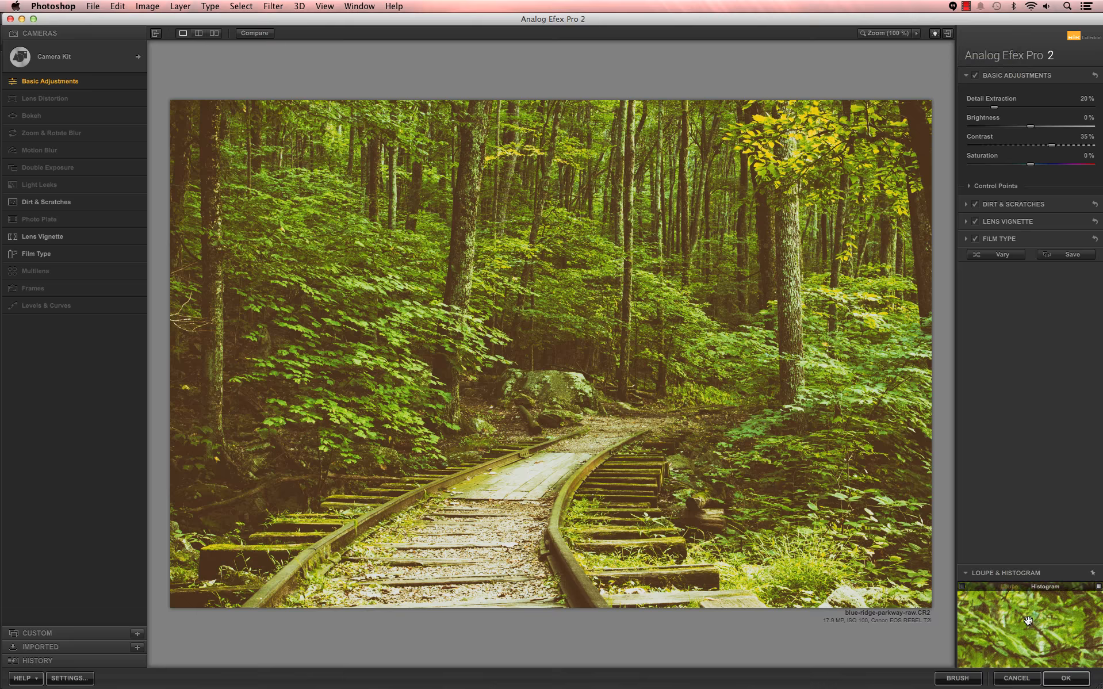
{"action": "left_click", "coordinate": [1046, 587]}
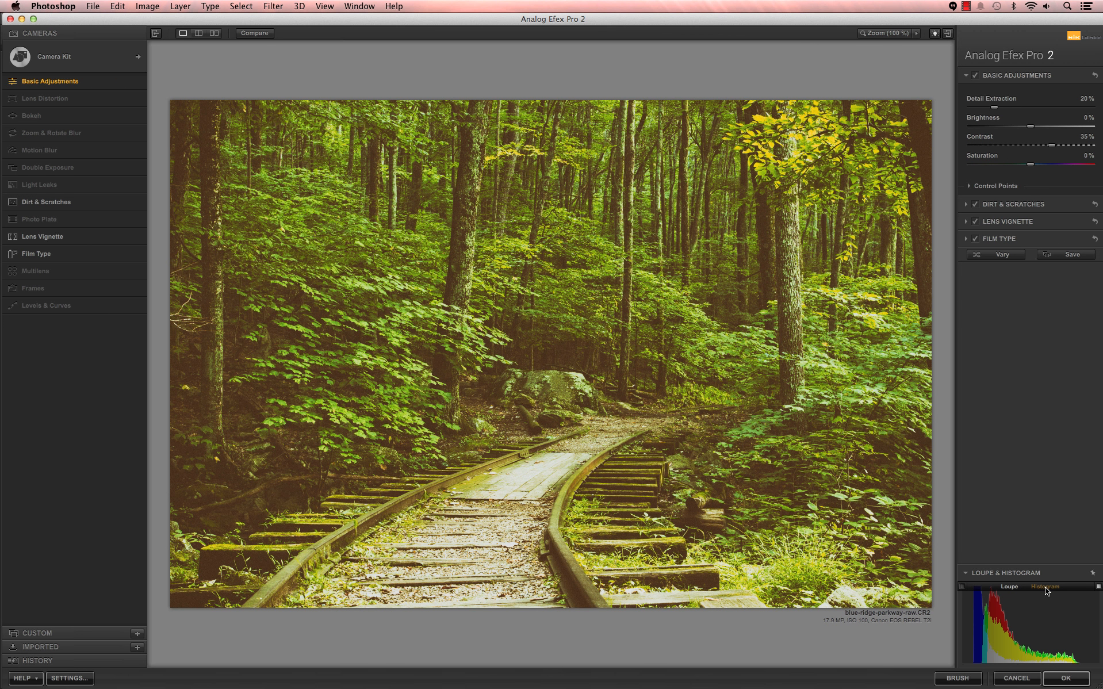
{"action": "left_click", "coordinate": [1046, 574]}
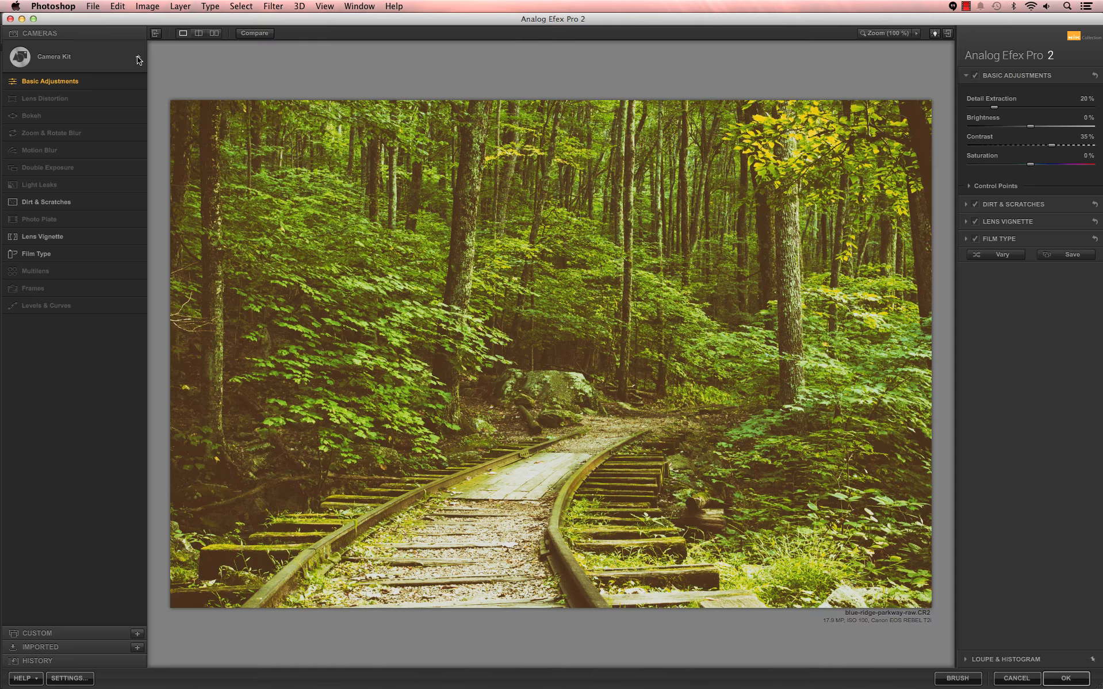
- Choose the Double Exposure tool combination and apply a random look with its I'm feeling lucky option
{"action": "left_click", "coordinate": [138, 57]}
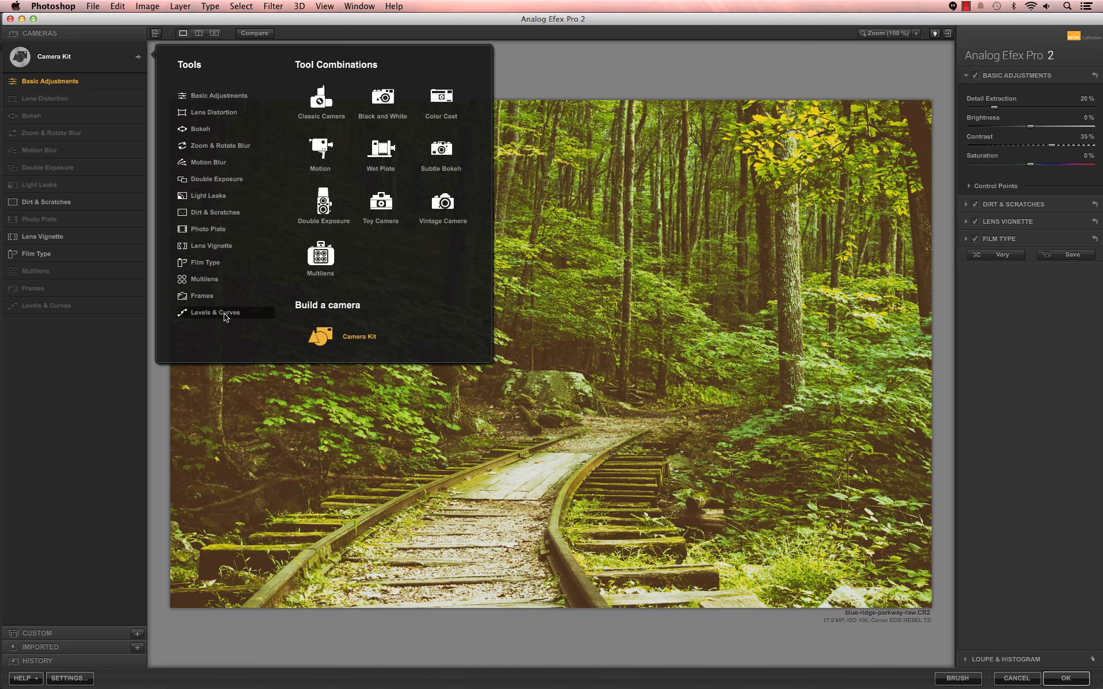
{"action": "left_click", "coordinate": [324, 205]}
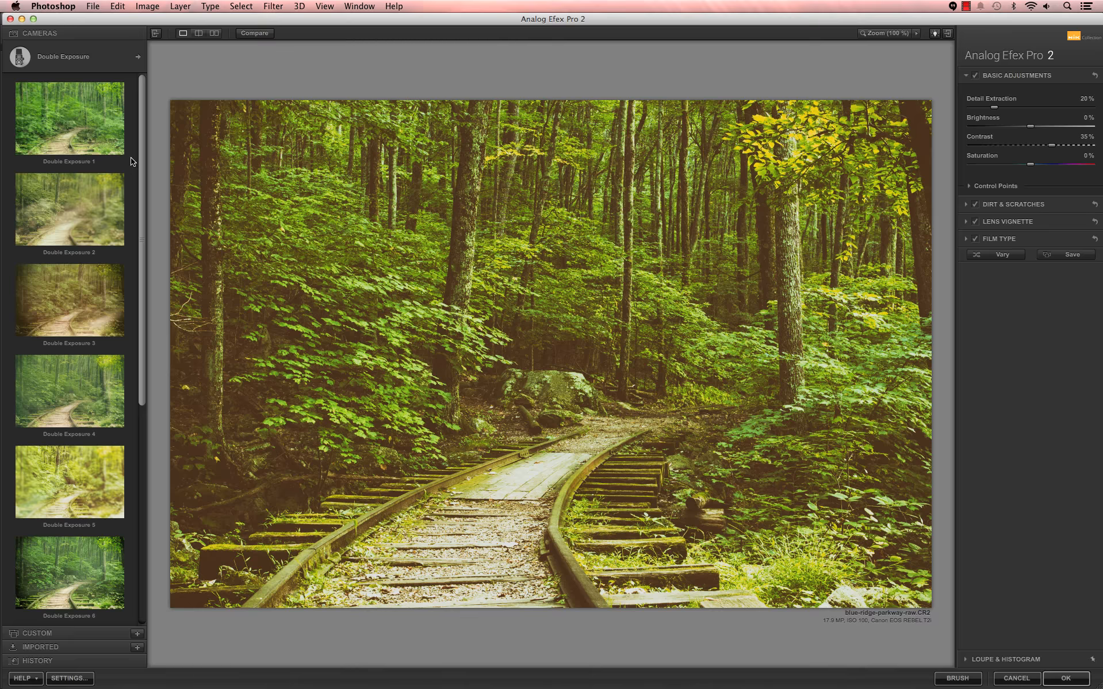
{"action": "scroll", "coordinate": [109, 166], "scroll_direction": "down", "scroll_amount": 2}
{"action": "scroll", "coordinate": [108, 168], "scroll_direction": "down", "scroll_amount": 6}
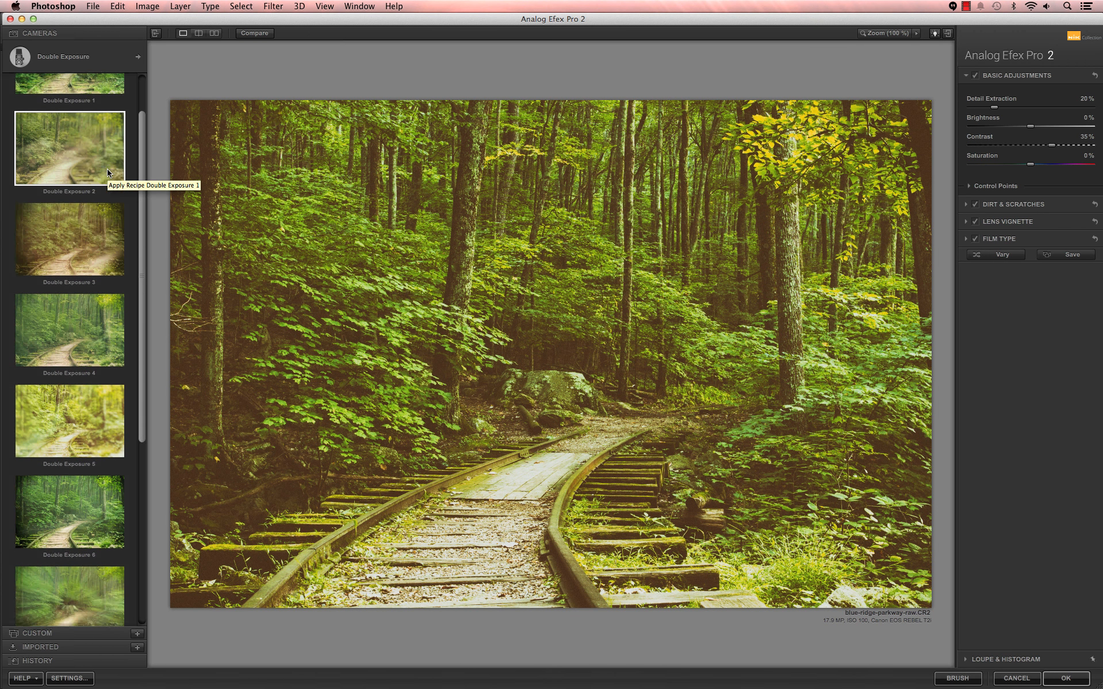
{"action": "scroll", "coordinate": [107, 173], "scroll_direction": "down", "scroll_amount": 7}
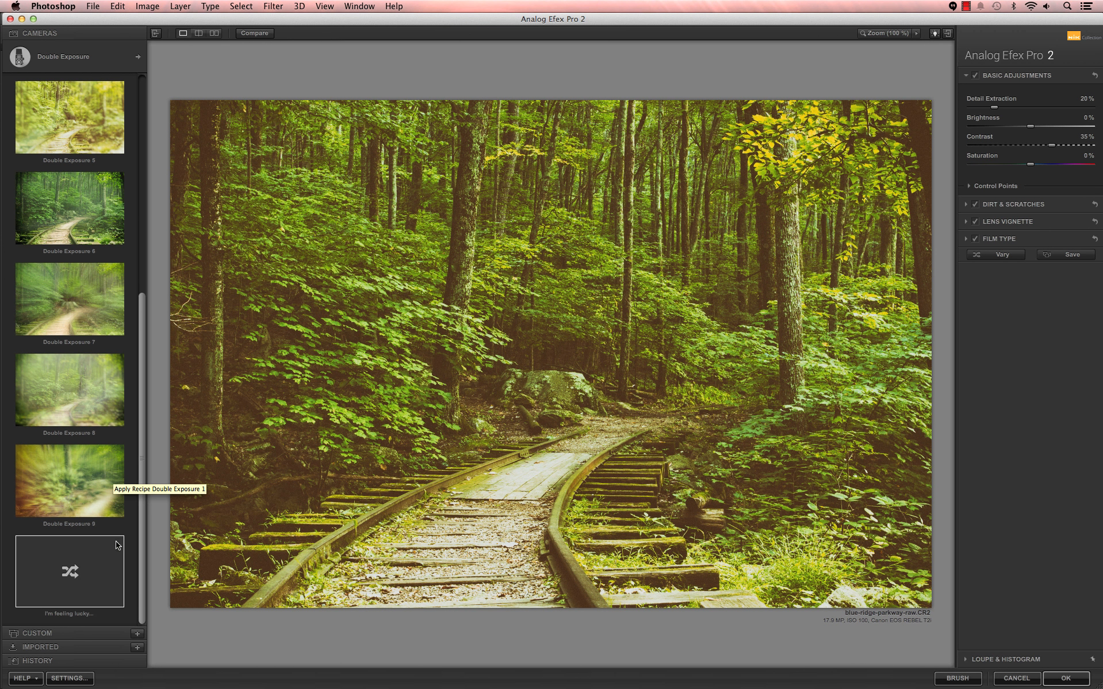
{"action": "left_click", "coordinate": [112, 576]}
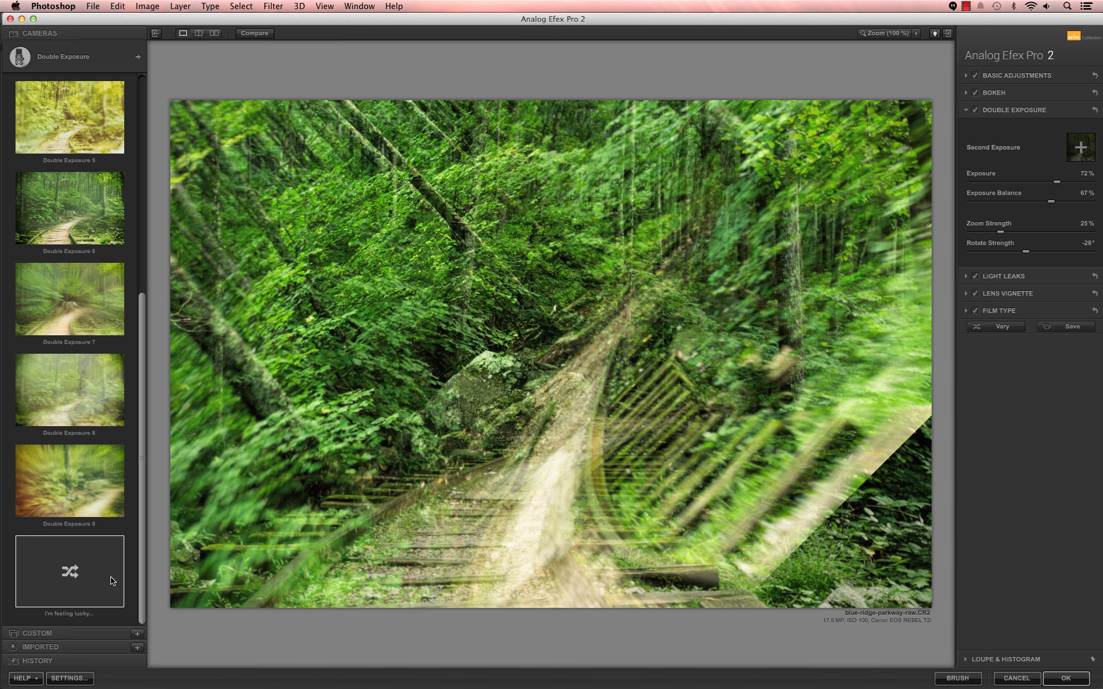
- Apply the Double Exposure 4 preset to the photo
{"action": "scroll", "coordinate": [75, 246], "scroll_direction": "up", "scroll_amount": 3}
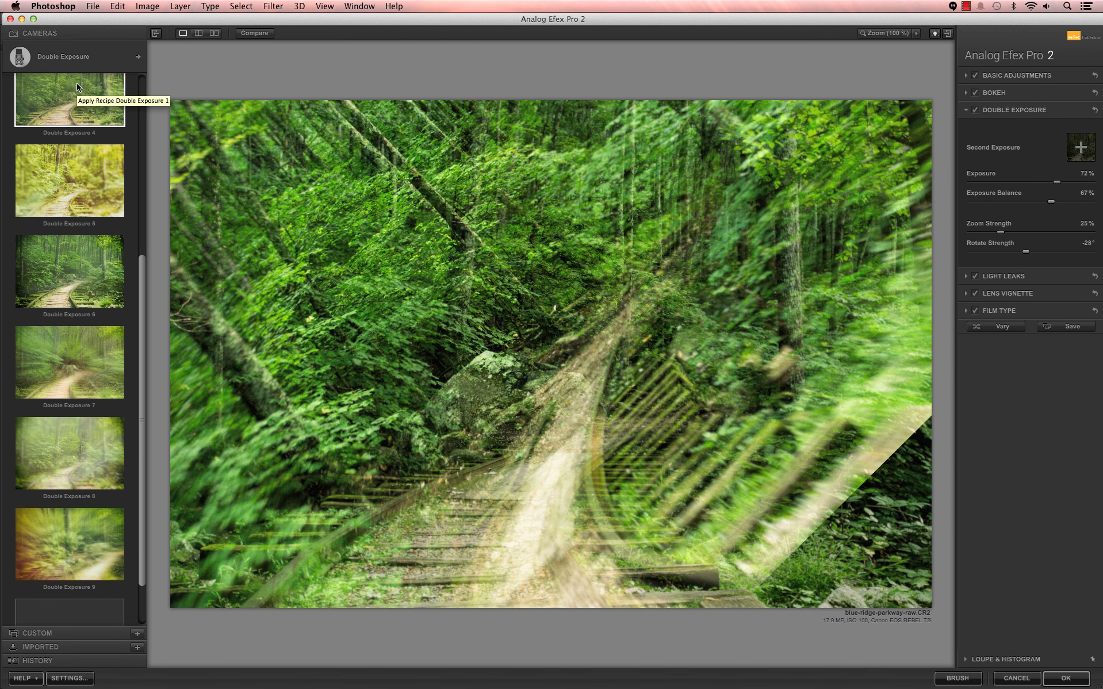
{"action": "scroll", "coordinate": [76, 98], "scroll_direction": "up", "scroll_amount": 2}
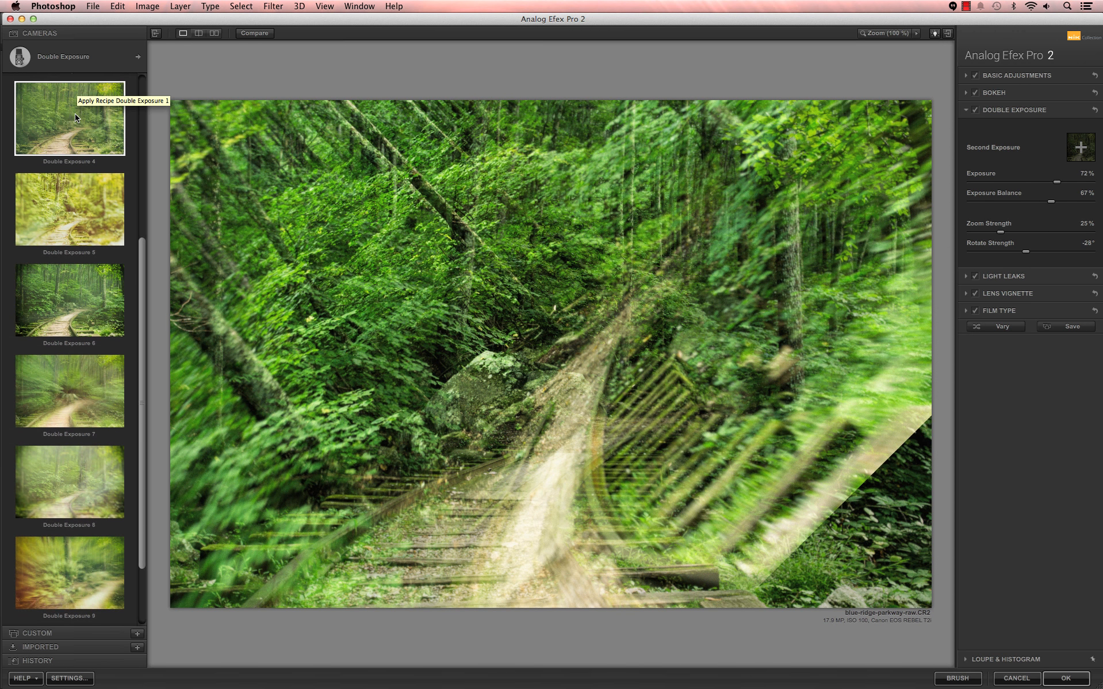
{"action": "left_click", "coordinate": [75, 112]}
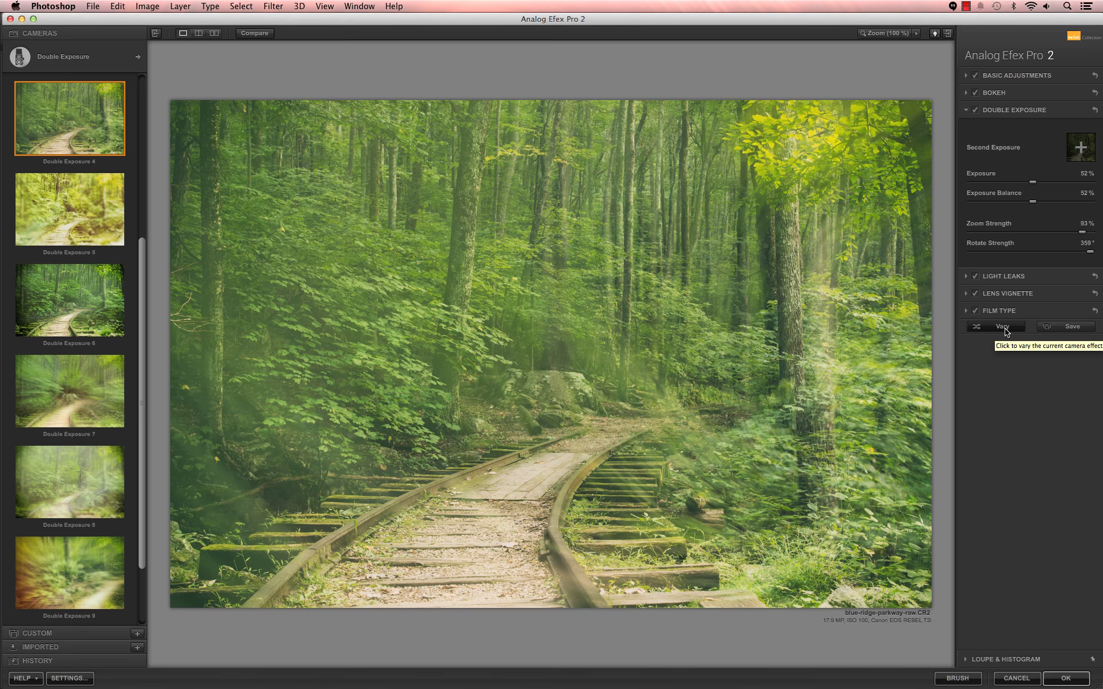
- Try two random variations of the current camera effect, and restore the Double Exposure 4 preset
{"action": "left_click", "coordinate": [1003, 327]}
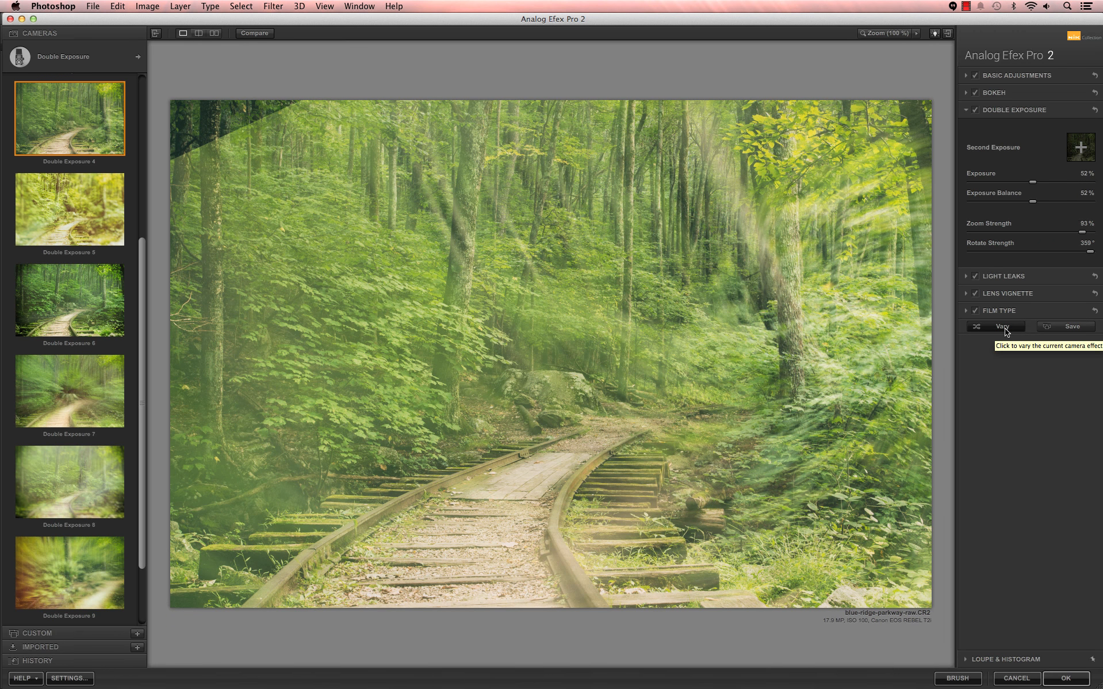
{"action": "left_click", "coordinate": [1004, 326]}
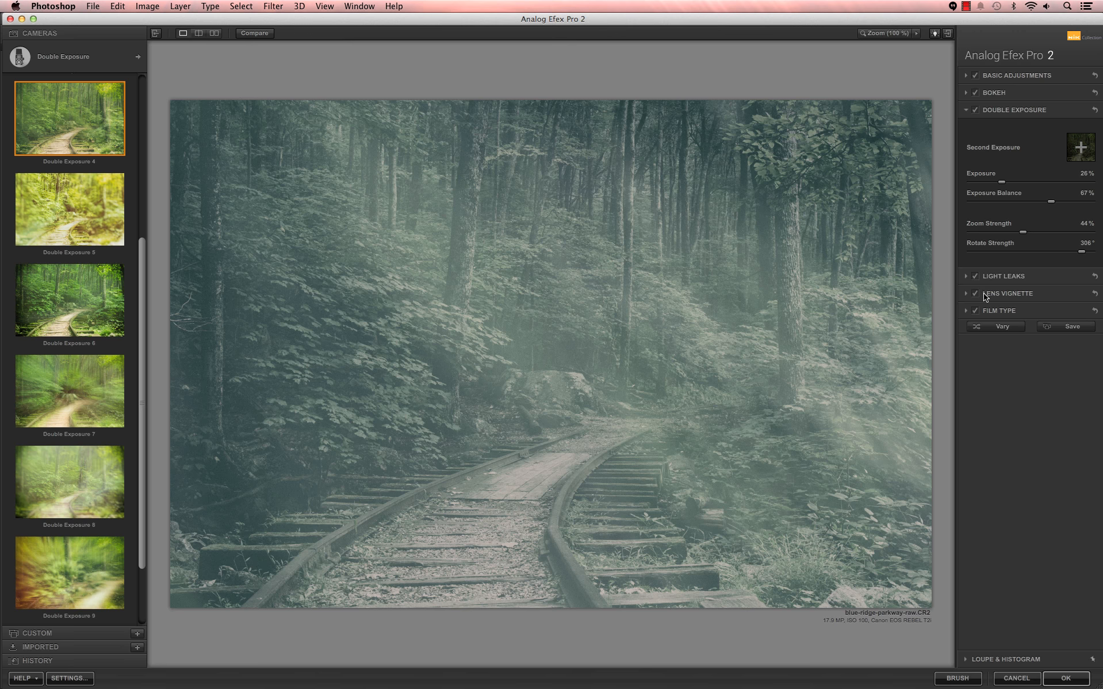
{"action": "mouse_move", "coordinate": [712, 252]}
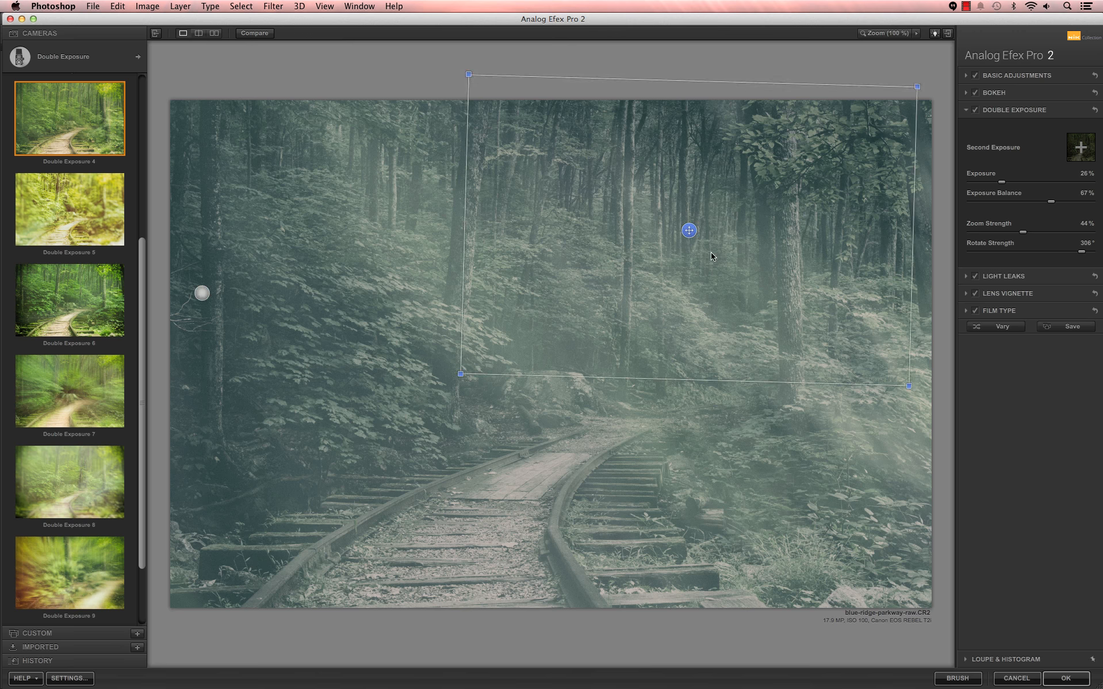
{"action": "left_click", "coordinate": [103, 121]}
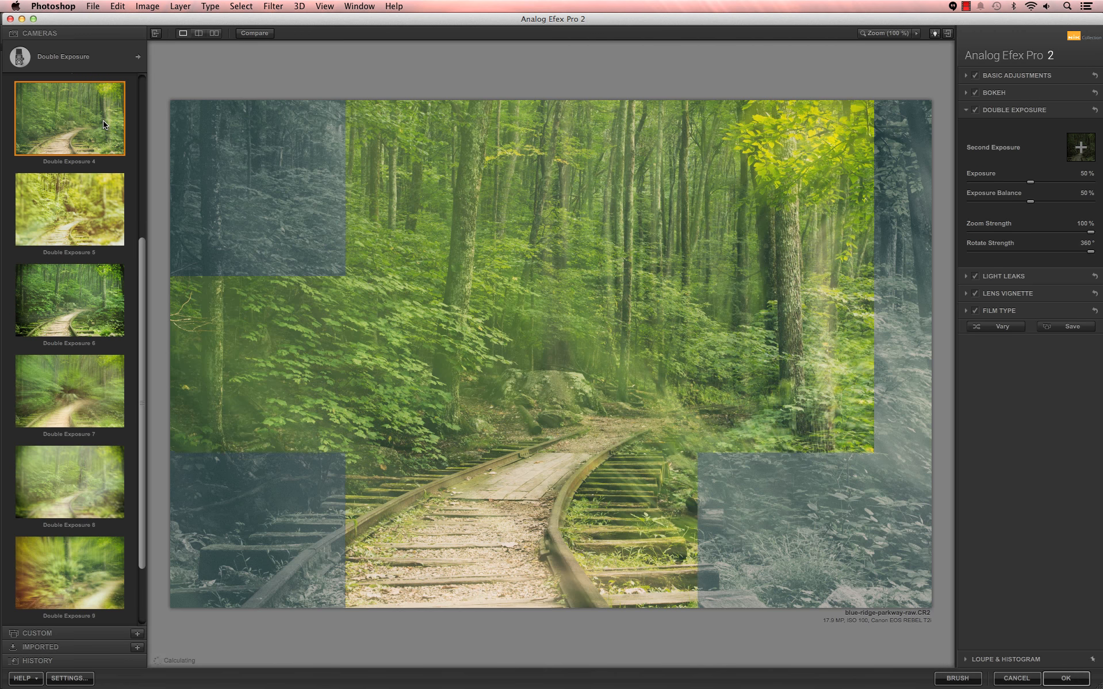
- Turn the Basic Adjustments filter off and back on to compare its effect on the photo
{"action": "mouse_move", "coordinate": [163, 146]}
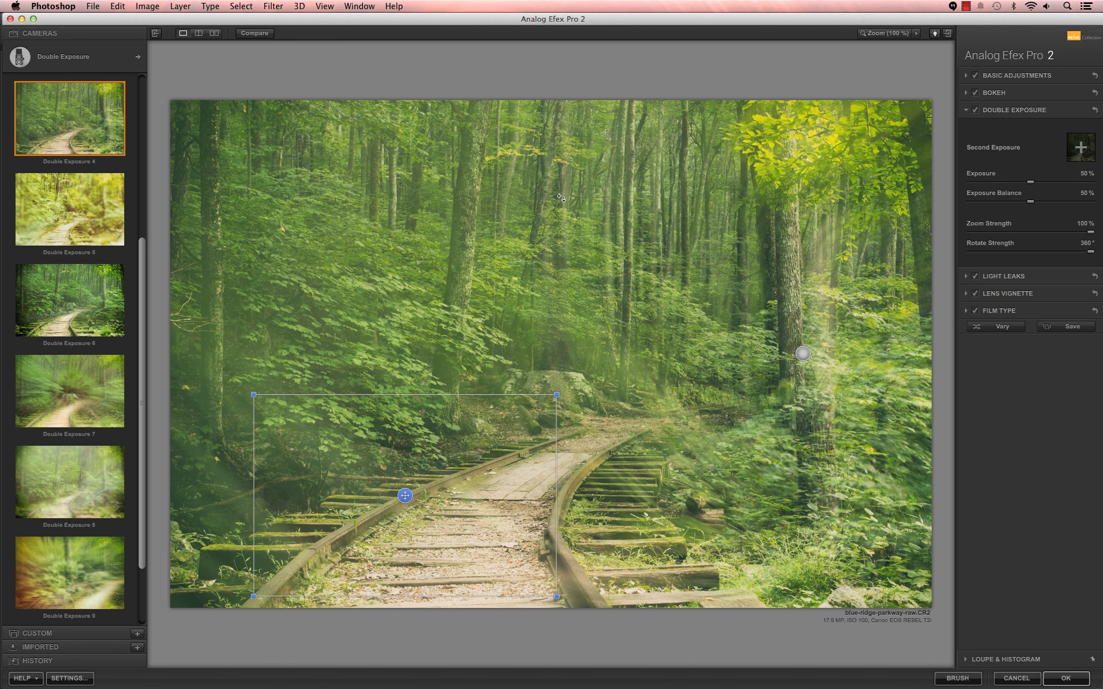
{"action": "left_click", "coordinate": [976, 75]}
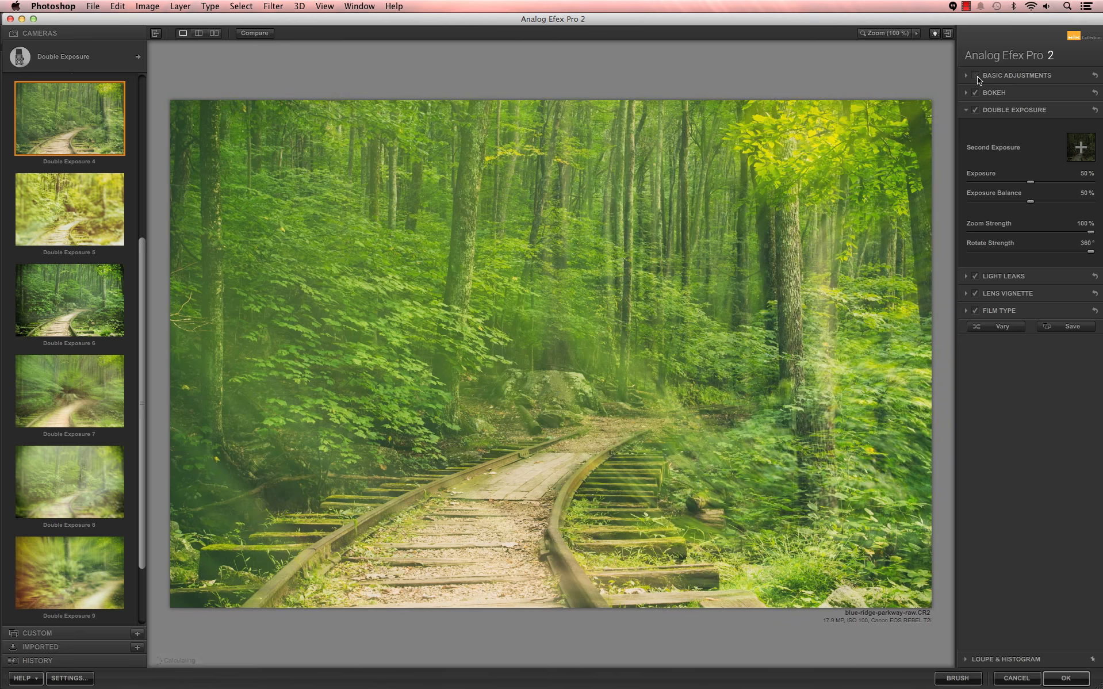
{"action": "left_click", "coordinate": [976, 76]}
- In Bokeh, enlarge the protected center area to 26%, 35% and set Blur Strength to 21%
{"action": "left_click", "coordinate": [1026, 95]}
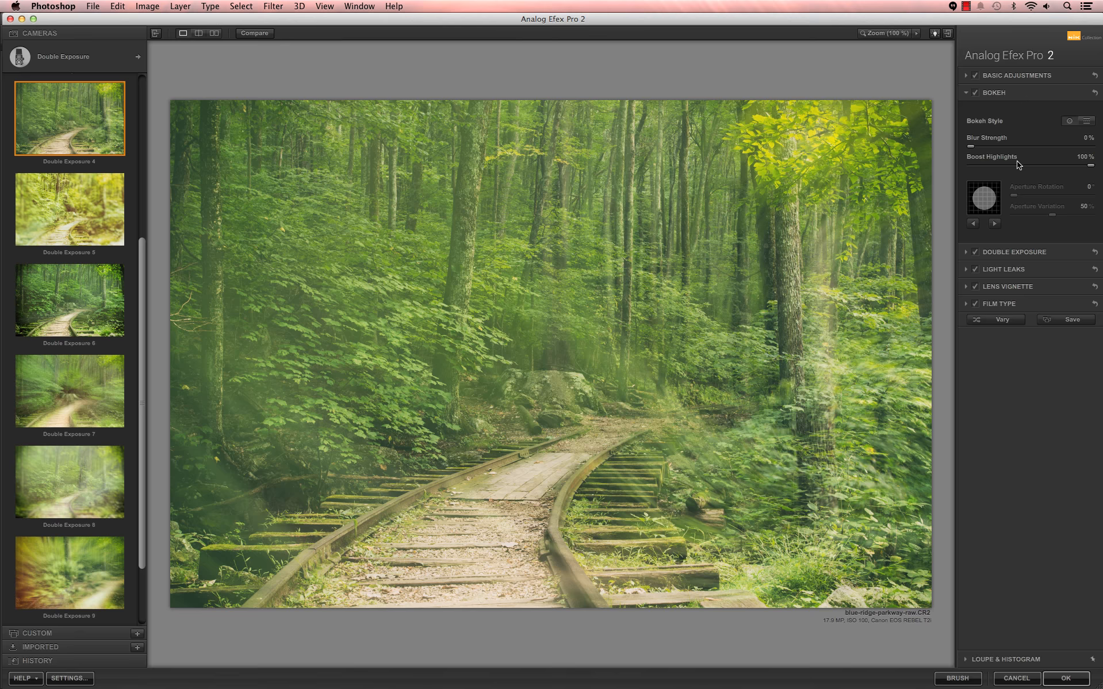
{"action": "mouse_move", "coordinate": [632, 291]}
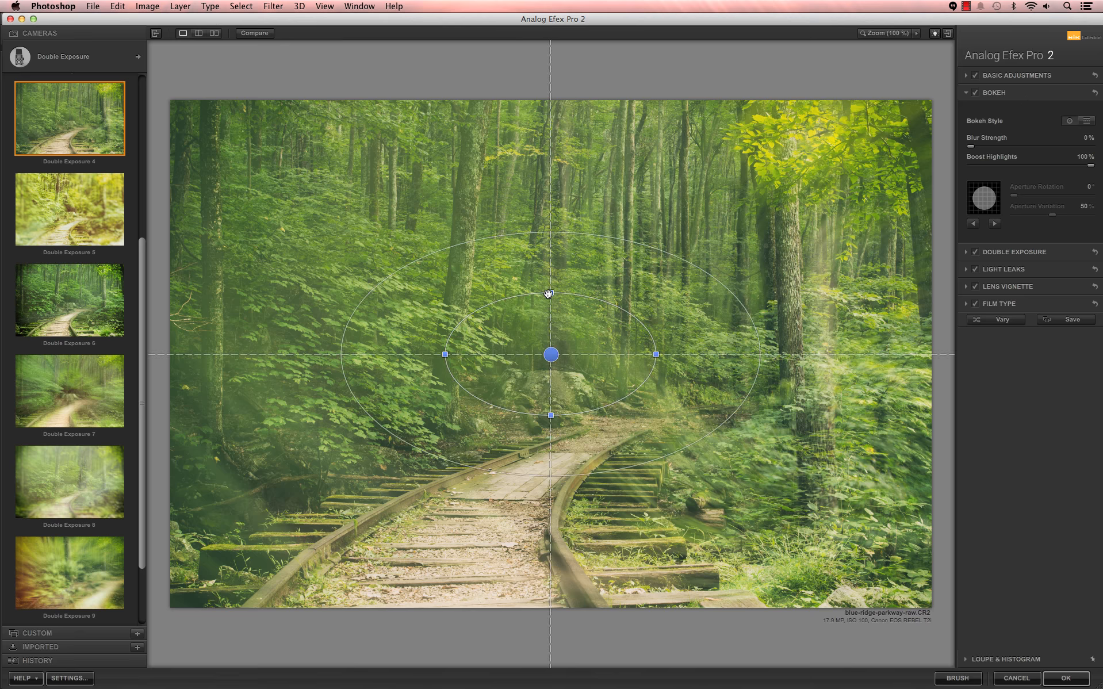
{"action": "left_click_drag", "start_coordinate": [549, 294], "coordinate": [533, 183]}
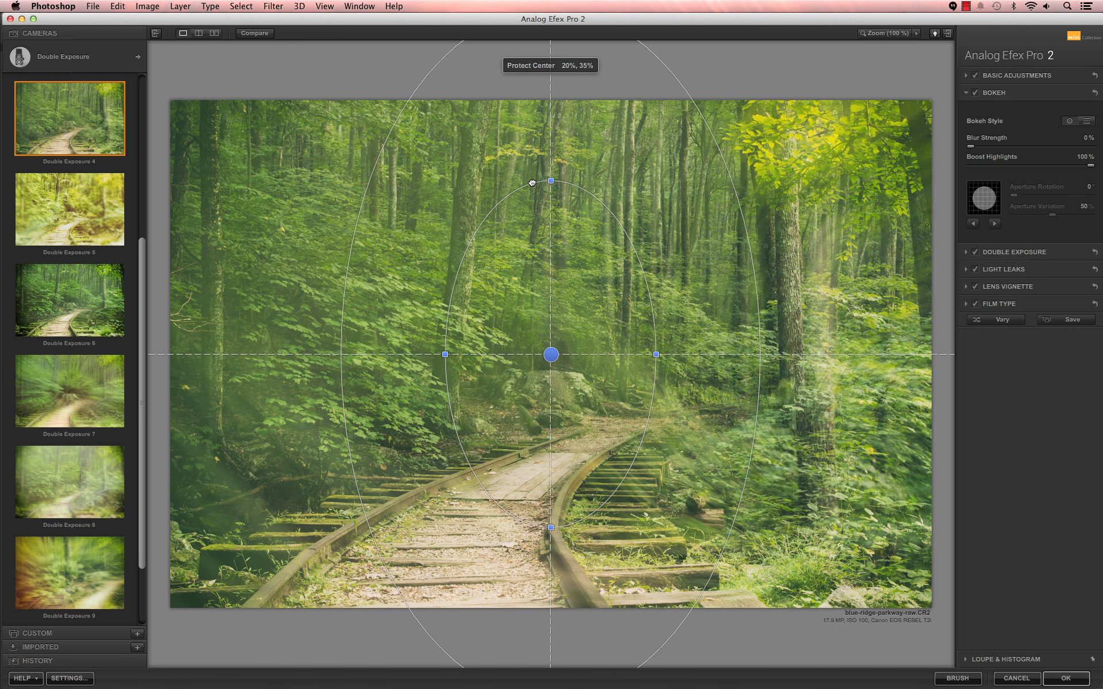
{"action": "left_click_drag", "start_coordinate": [657, 354], "coordinate": [687, 355]}
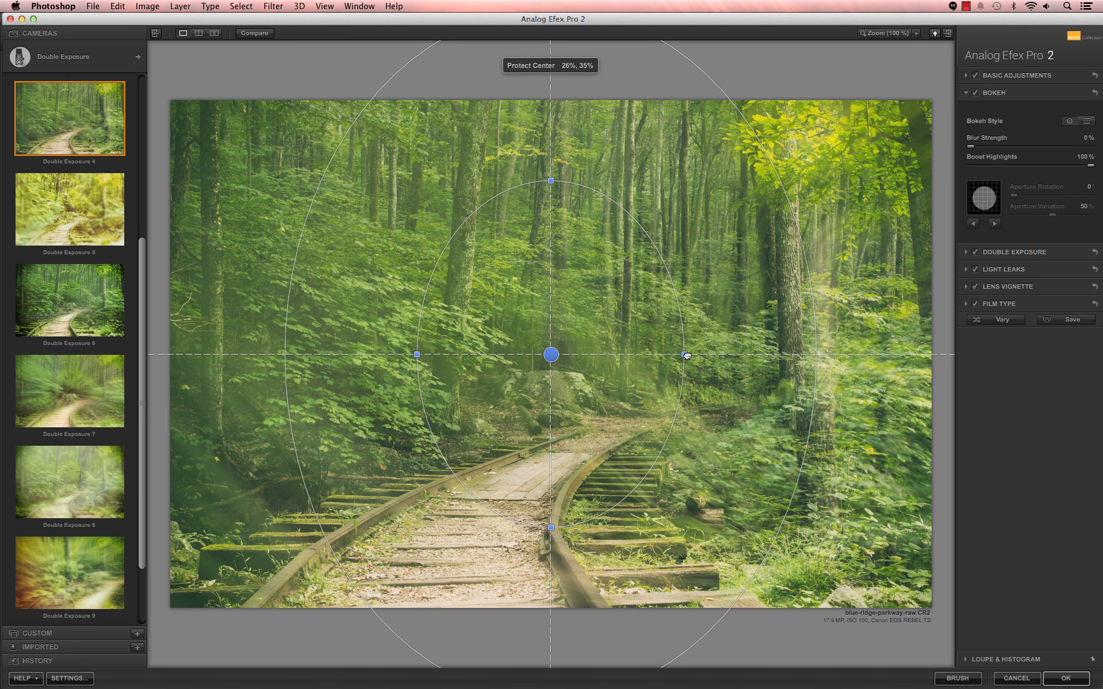
{"action": "left_click_drag", "start_coordinate": [971, 146], "coordinate": [999, 148]}
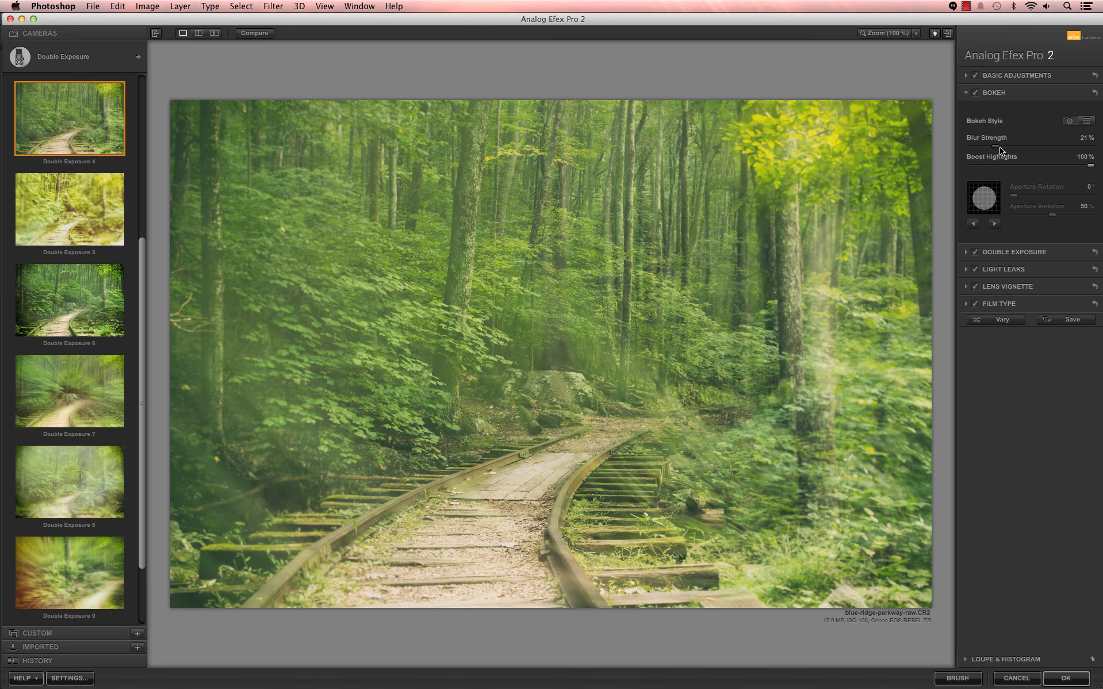
- Switch to the Camera Kit, add the Levels & Curves filter and lower the RGB curve's shadows to darken the photo
{"action": "left_click", "coordinate": [138, 56]}
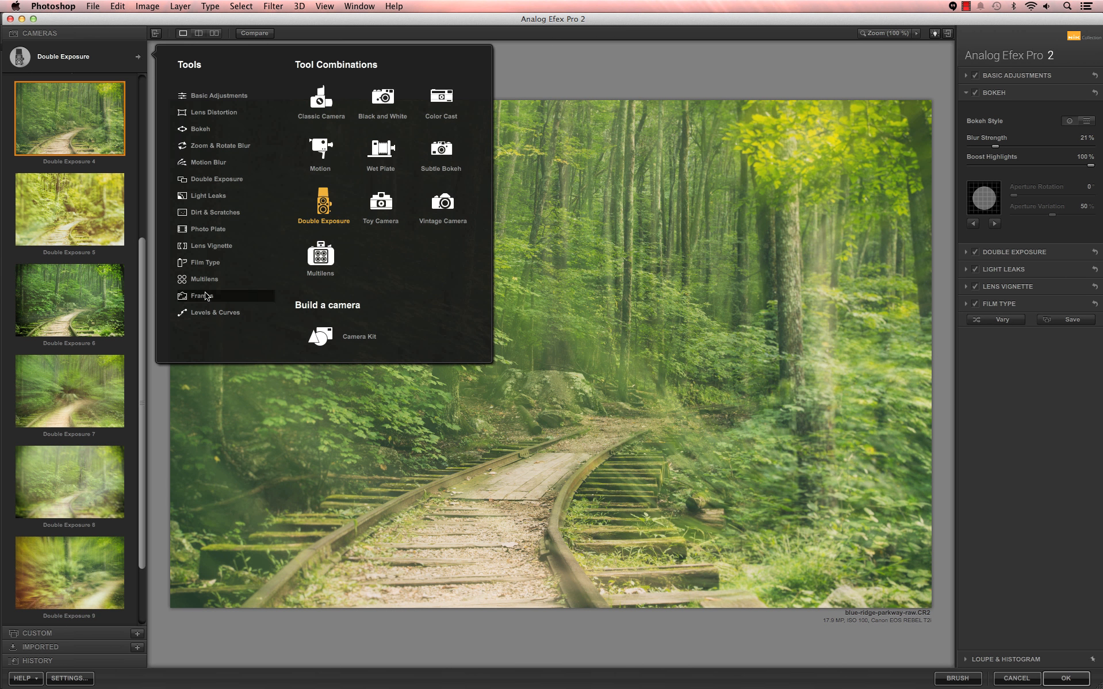
{"action": "left_click", "coordinate": [353, 343]}
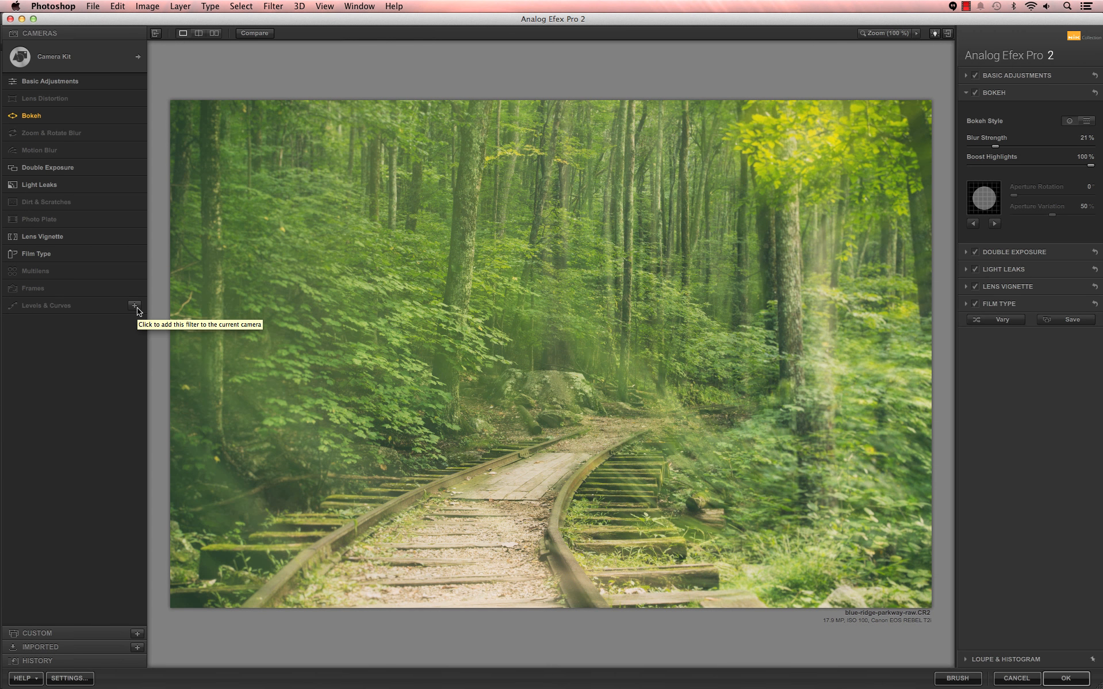
{"action": "left_click", "coordinate": [135, 308]}
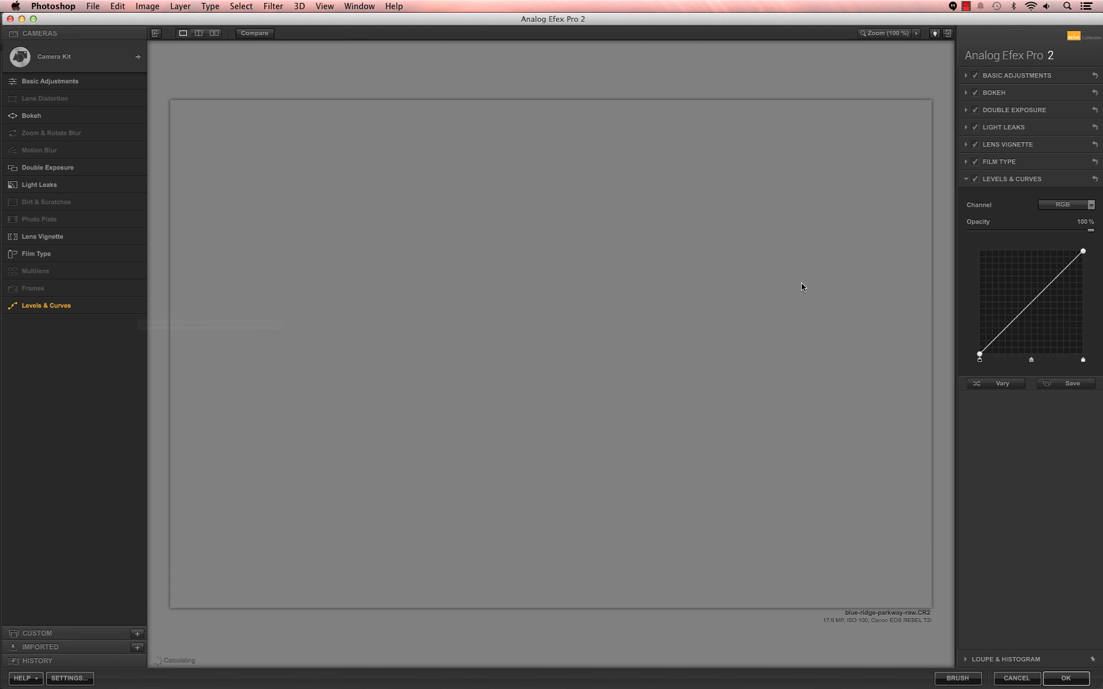
{"action": "left_click", "coordinate": [1012, 333]}
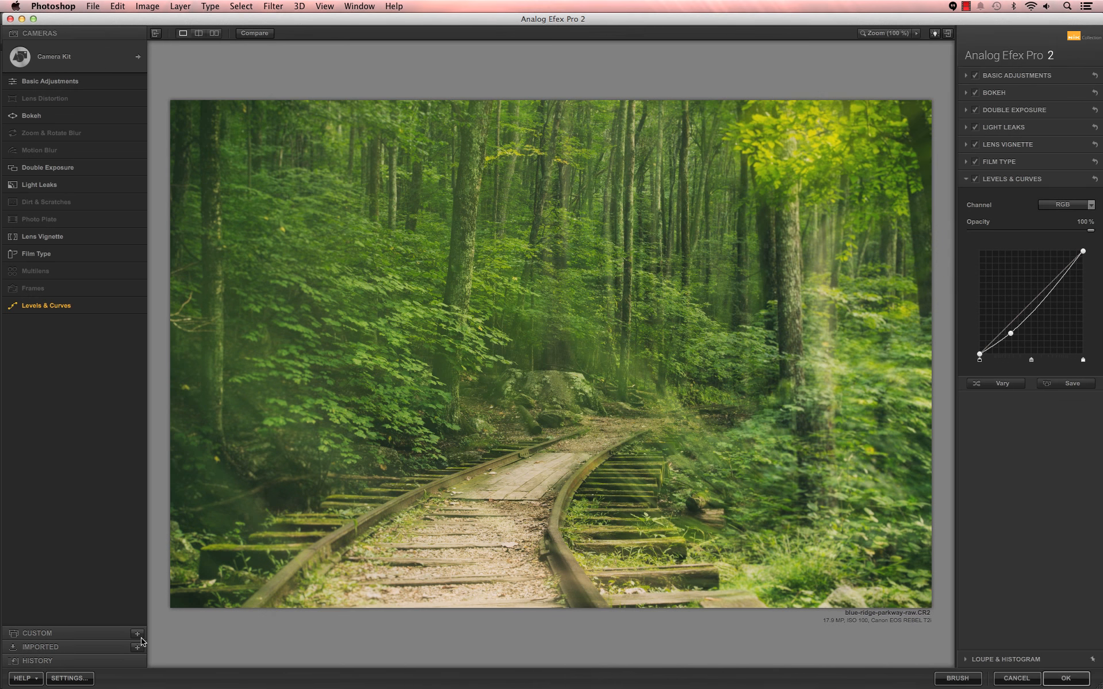
- Save the current camera settings as a custom preset named "double exp+contrast"
{"action": "left_click", "coordinate": [139, 635]}
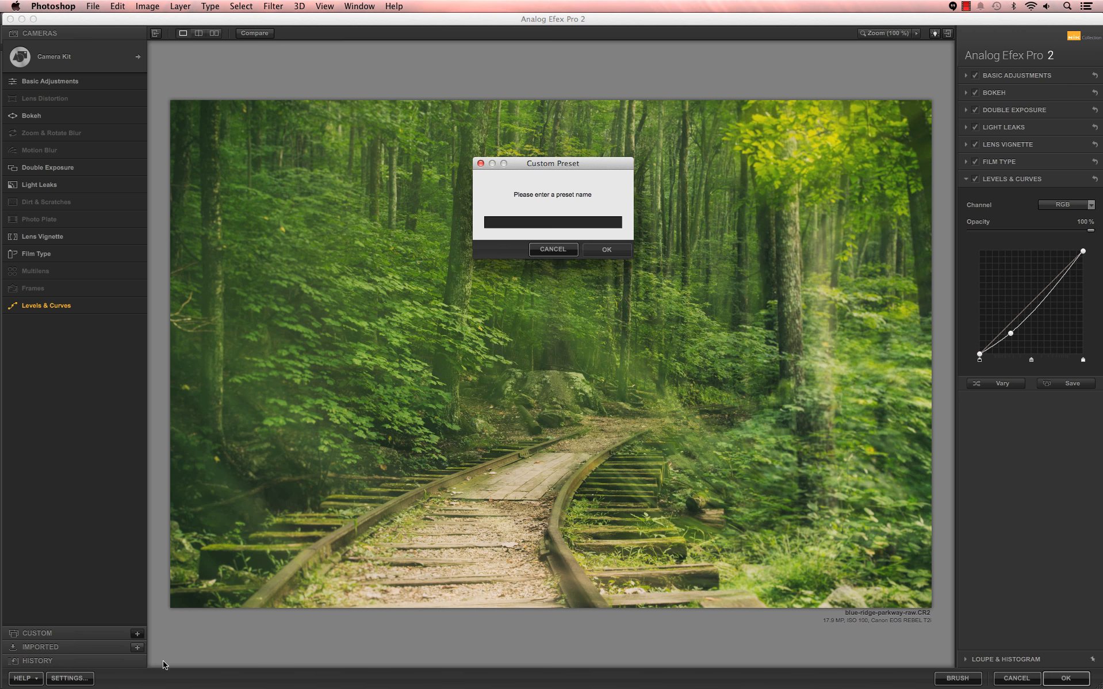
{"action": "type", "text": "double exp+contrast"}
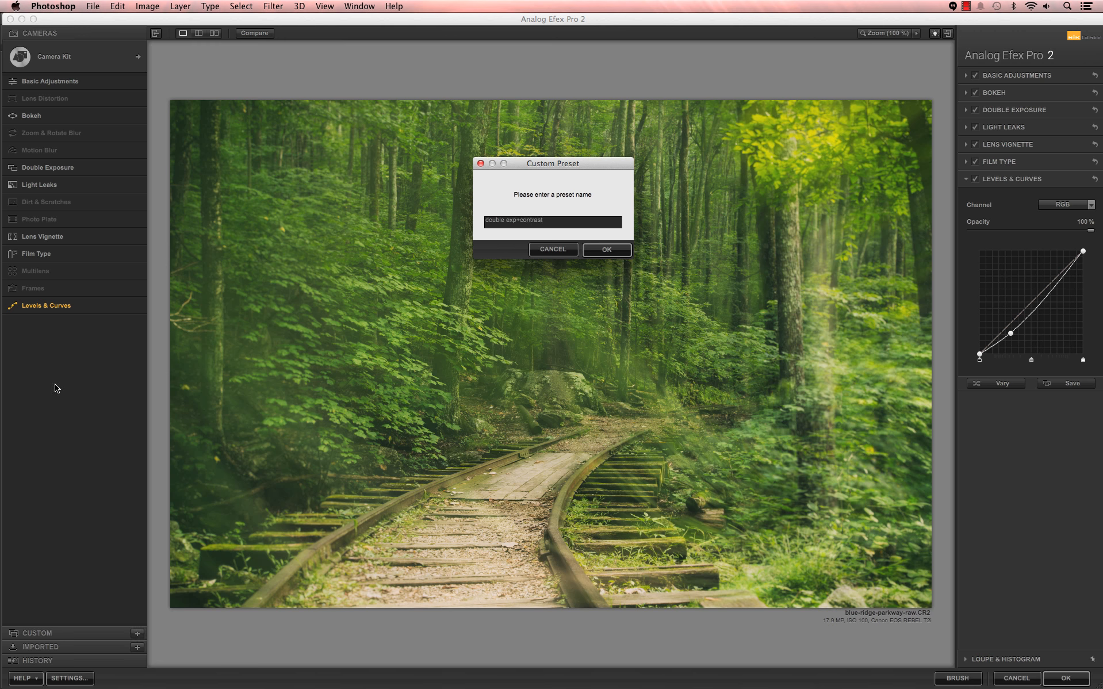
{"action": "left_click", "coordinate": [604, 251]}
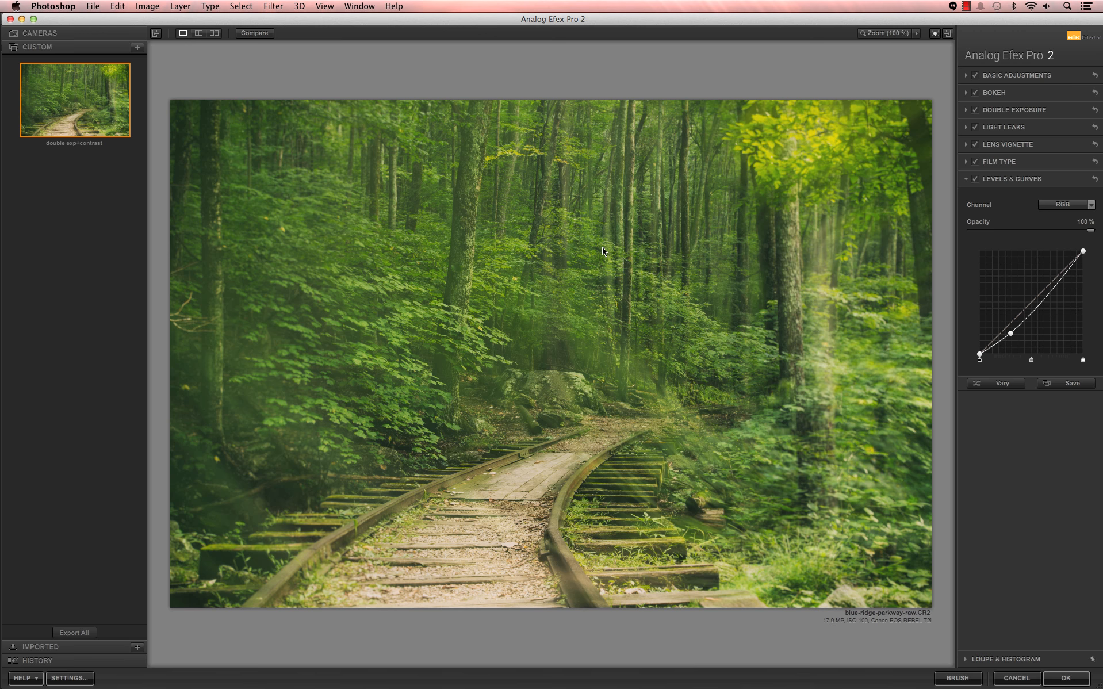
{"action": "mouse_move", "coordinate": [119, 65]}
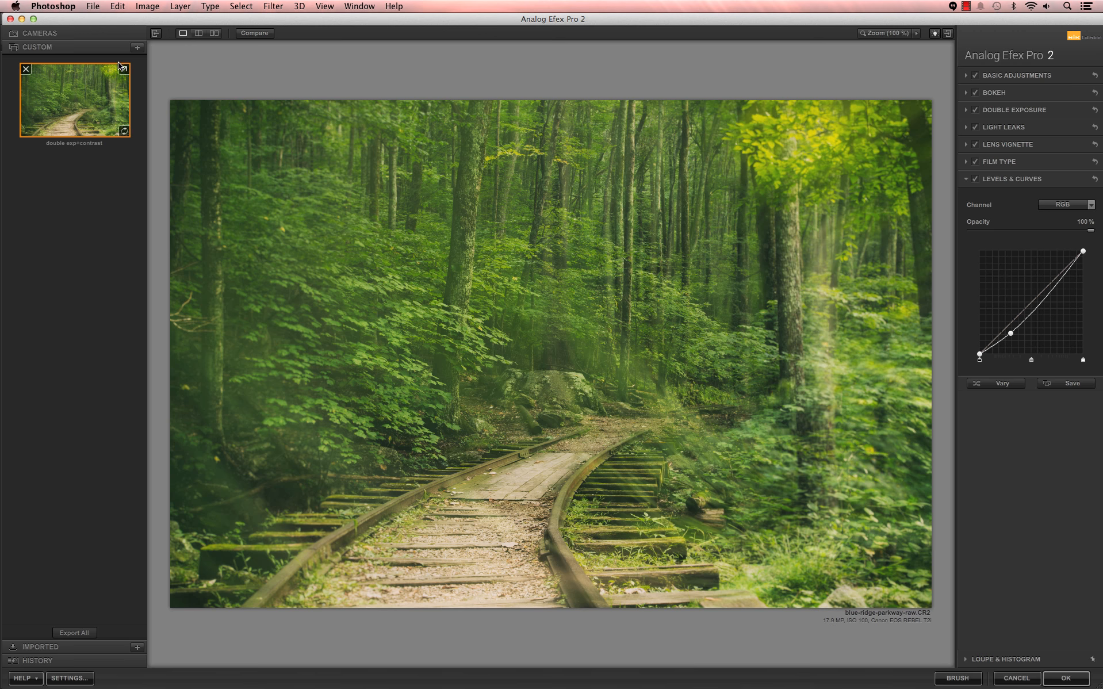